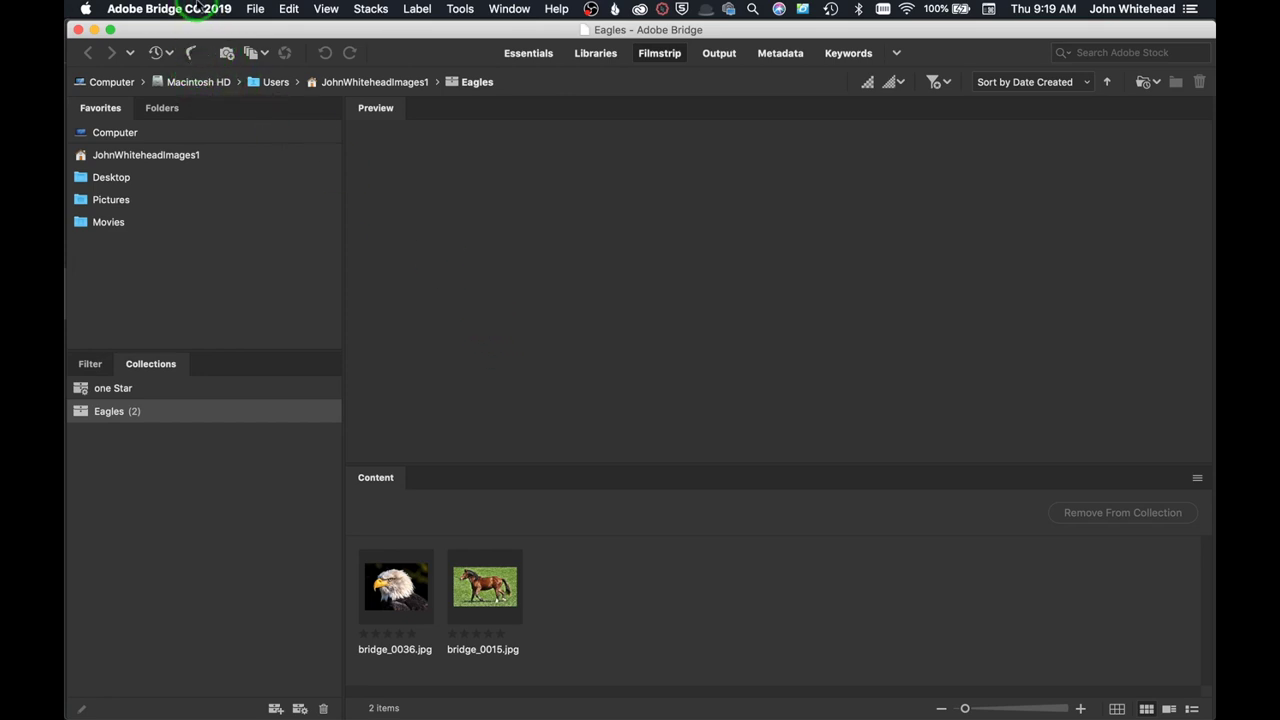
- Open the Adobe Bridge CC 2019 application menu in the menu bar
left_click(180, 8)
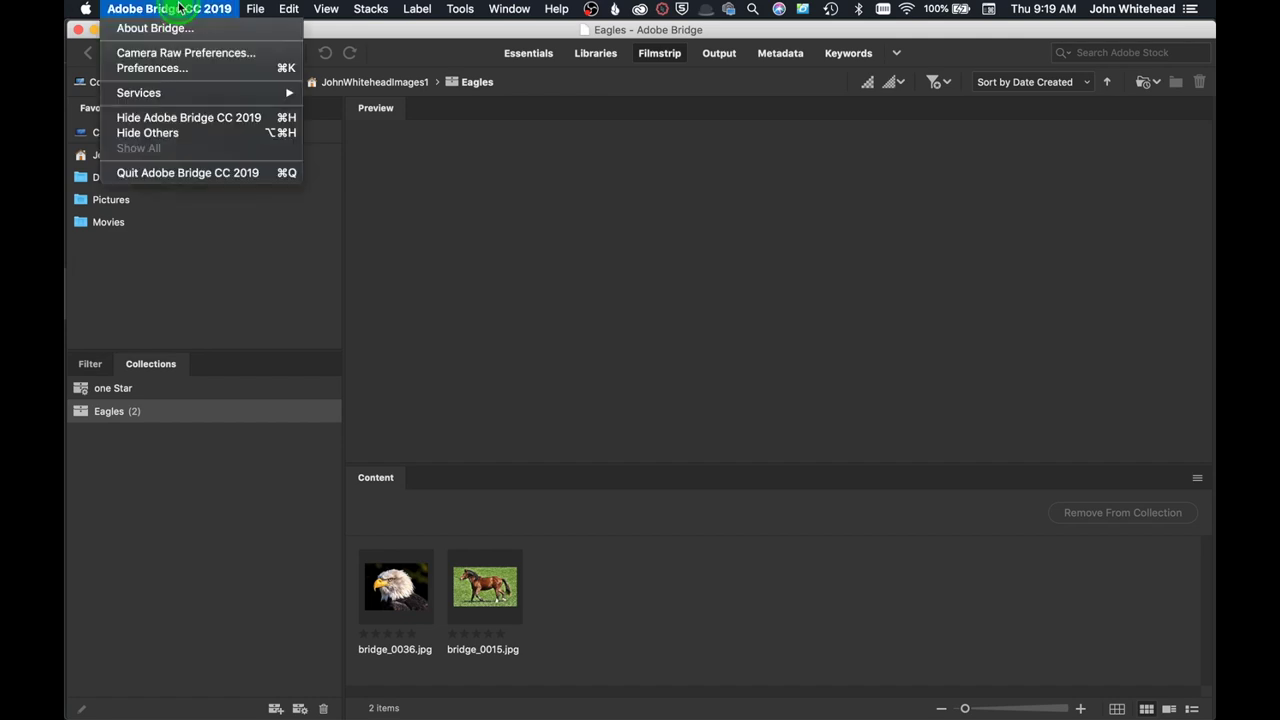
- Choose Preferences from the Adobe Bridge menu and show its General section
left_click(166, 70)
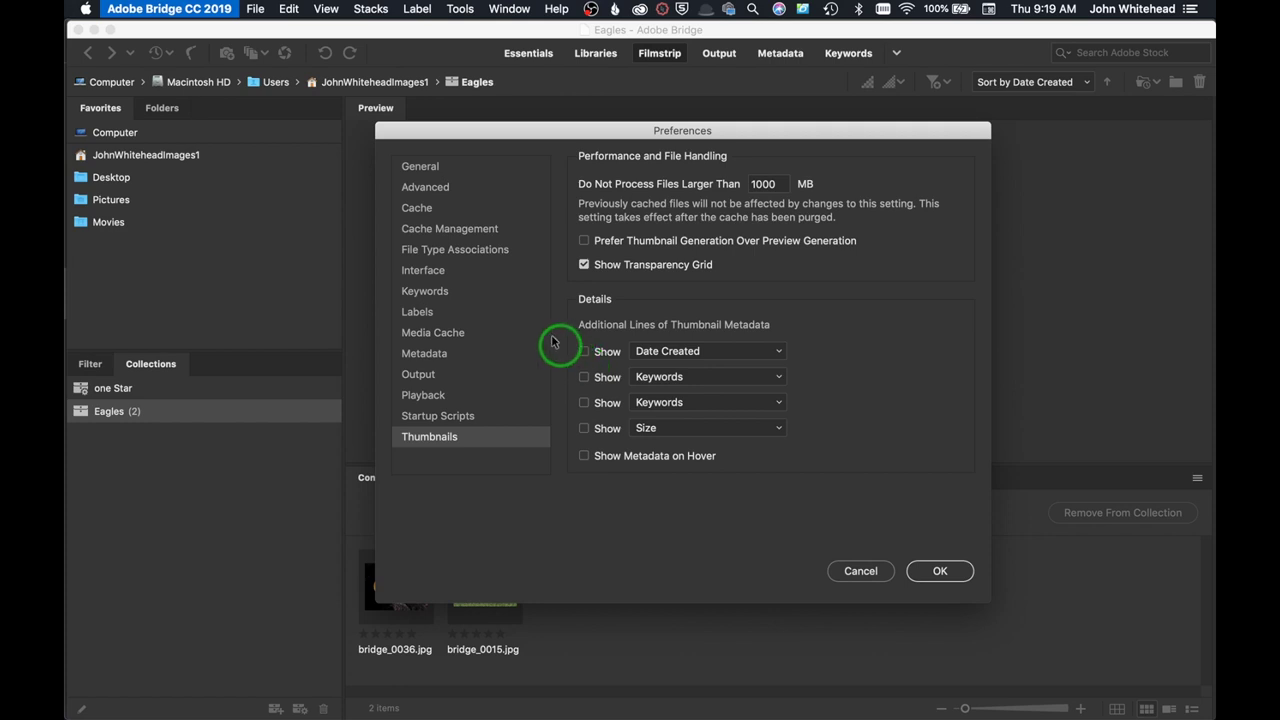
left_click(420, 167)
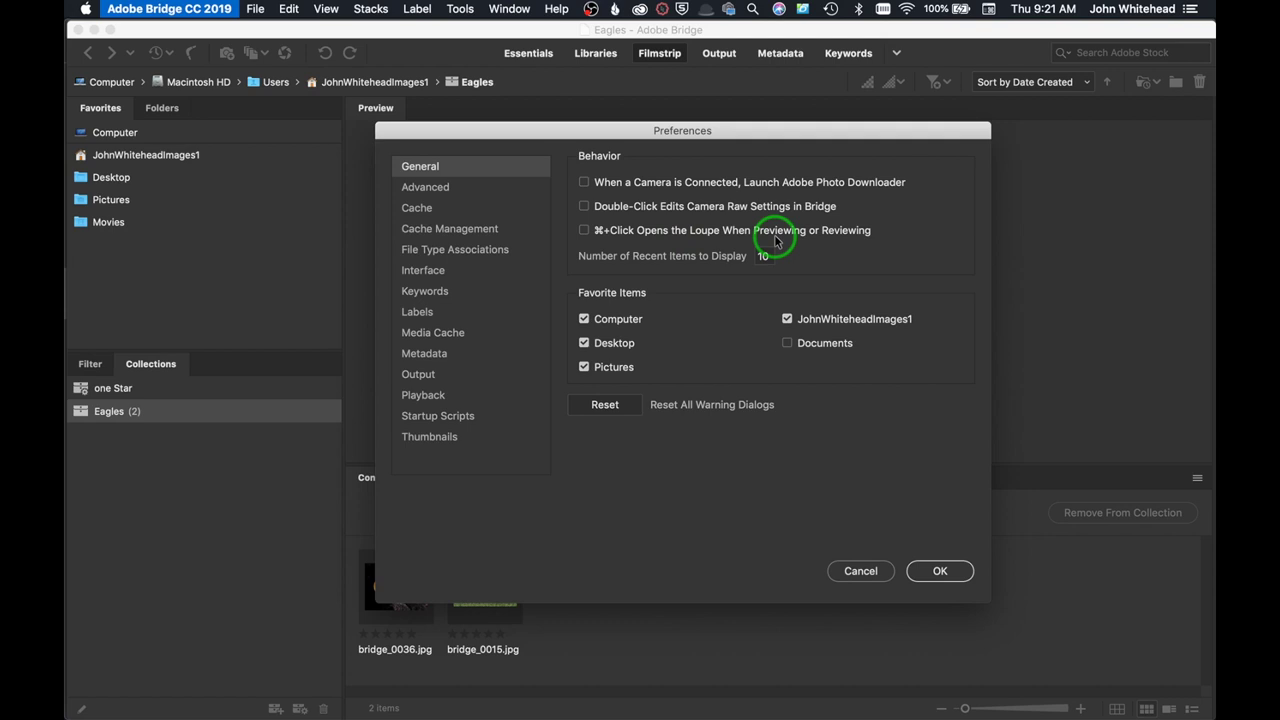
- Switch the Preferences dialog to the Advanced section
left_click(413, 187)
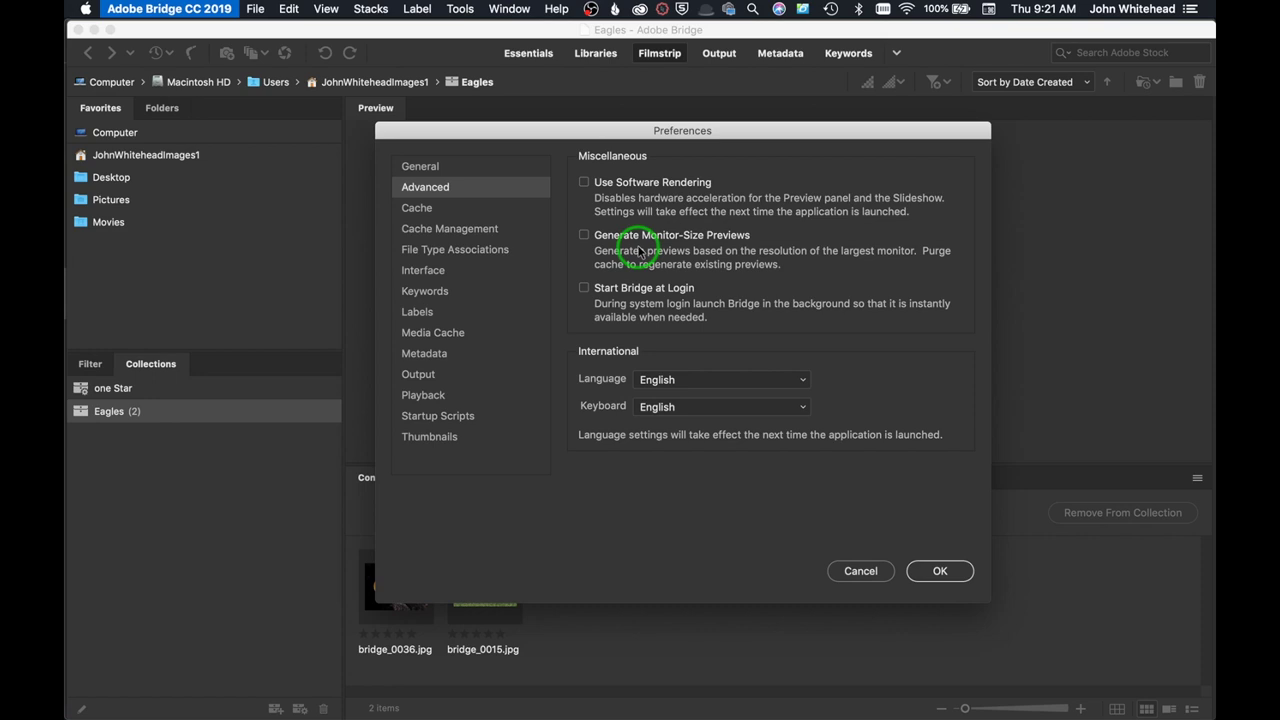
- Show the Cache section, with cache size 100000 and purging after 30 days
left_click(414, 207)
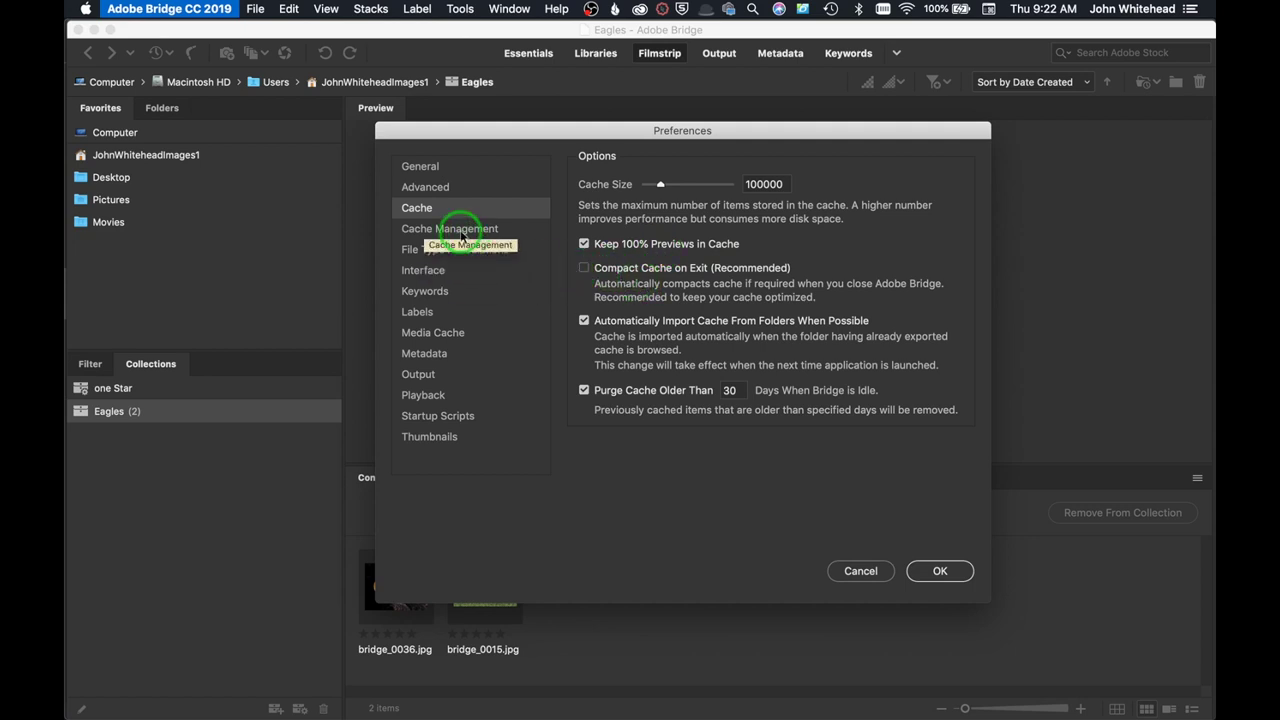
left_click(462, 236)
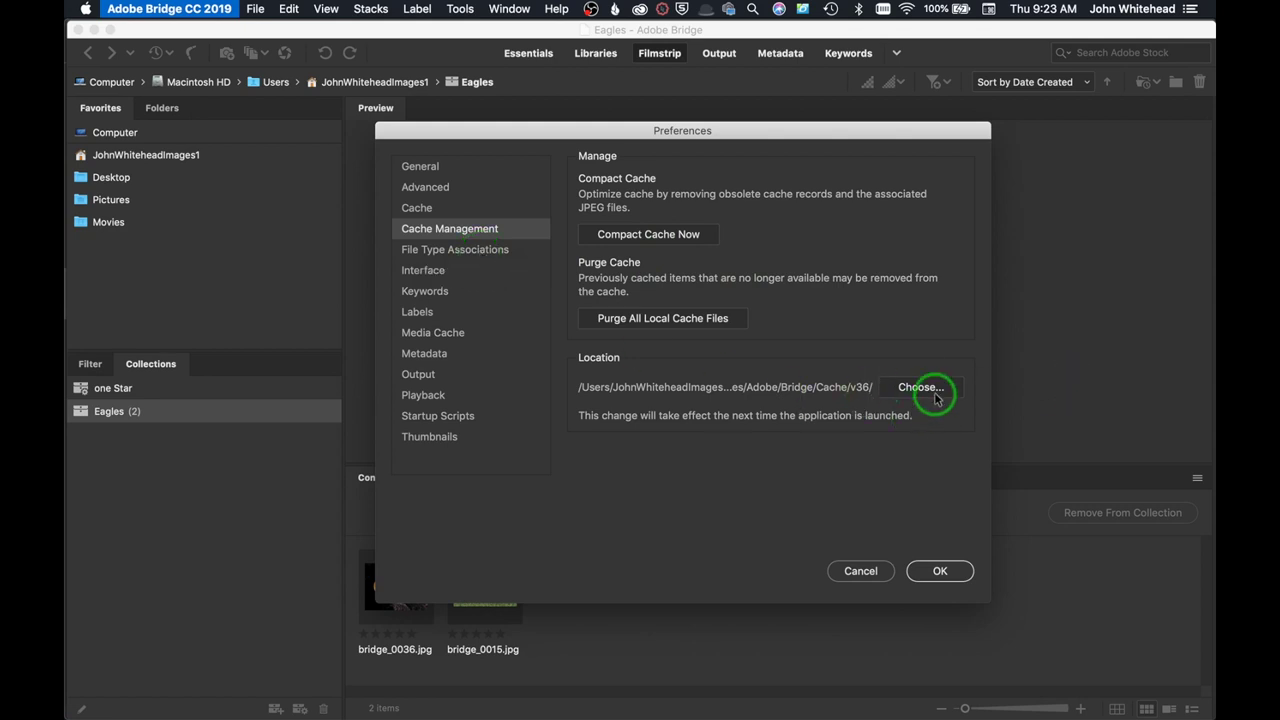
- Show the File Type Associations section of Preferences
left_click(465, 249)
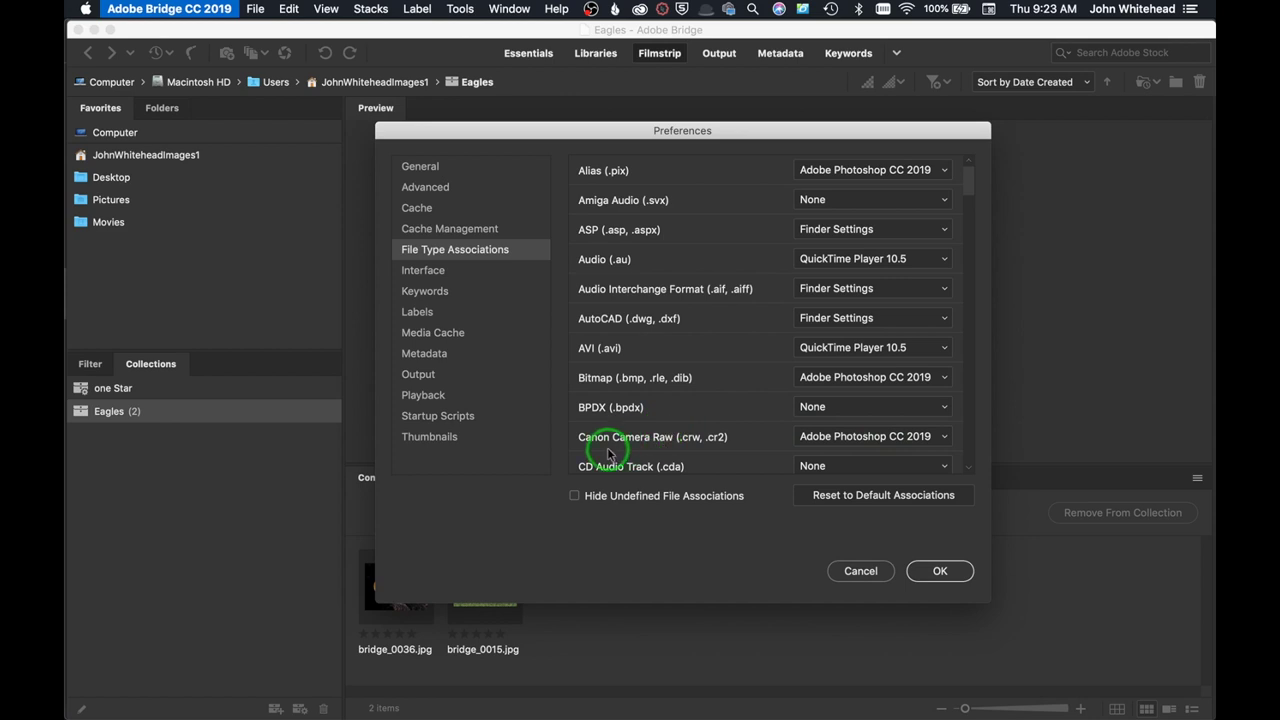
- Leave Canon Camera Raw opening in Adobe Photoshop CC 2019, then go to Interface preferences
left_click(865, 437)
left_click(865, 440)
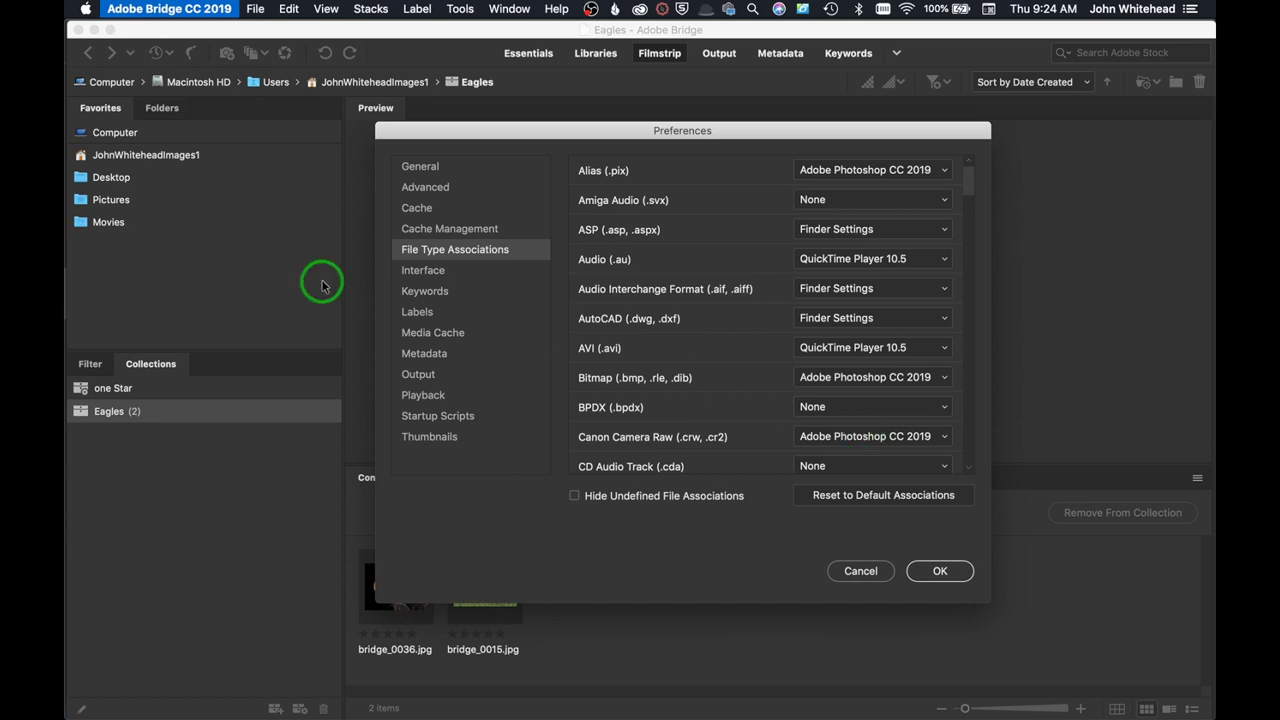
left_click(446, 277)
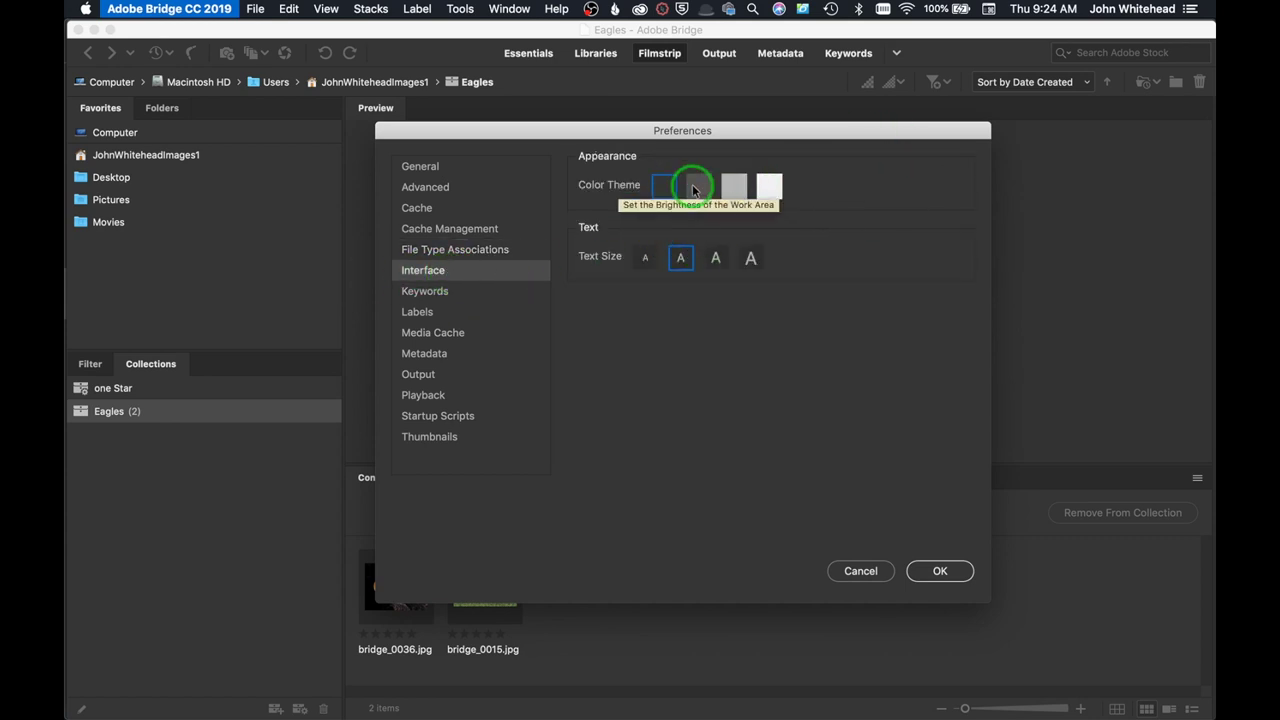
- Preview the light grey colour theme, restore the darkest theme, then view Keywords preferences
left_click(735, 187)
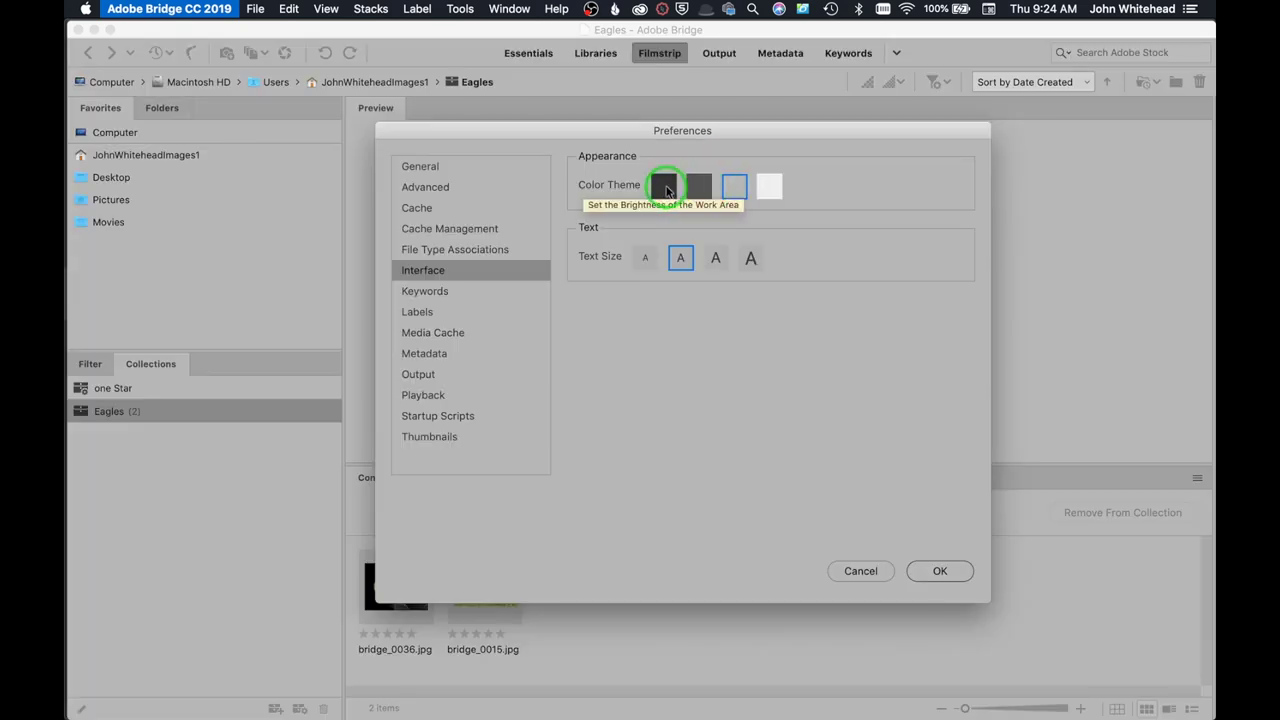
left_click(666, 189)
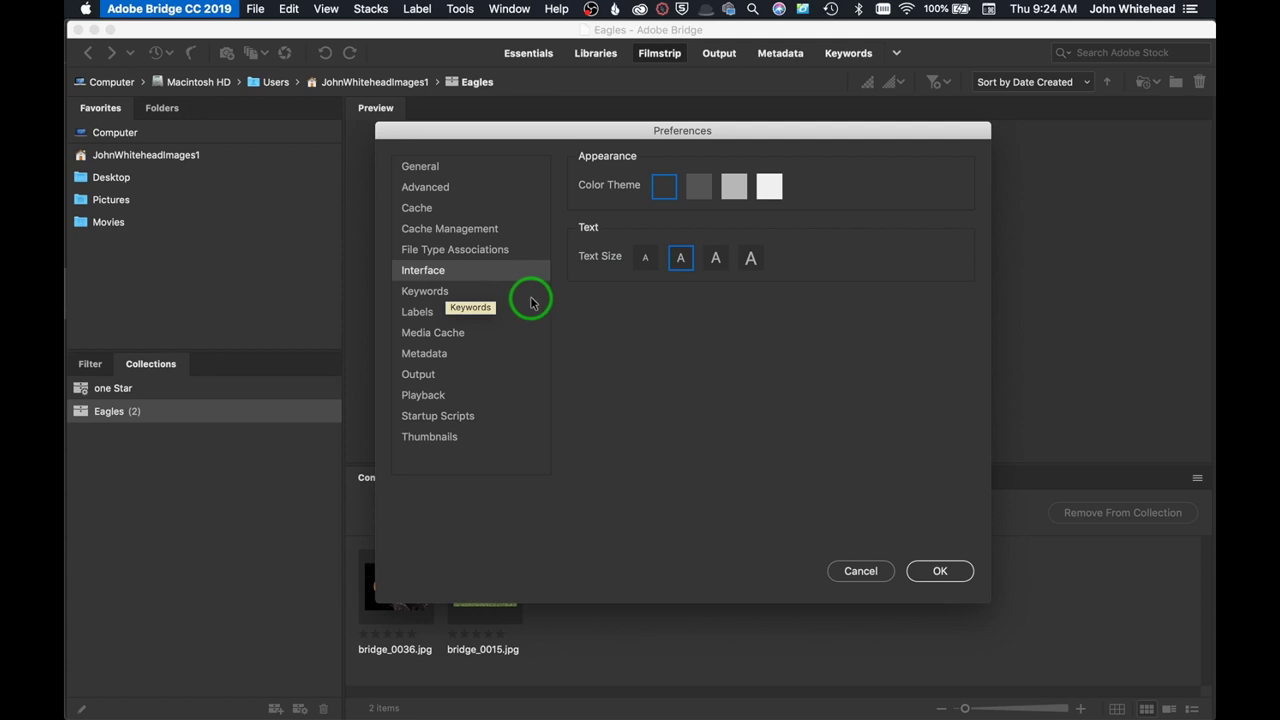
left_click(443, 298)
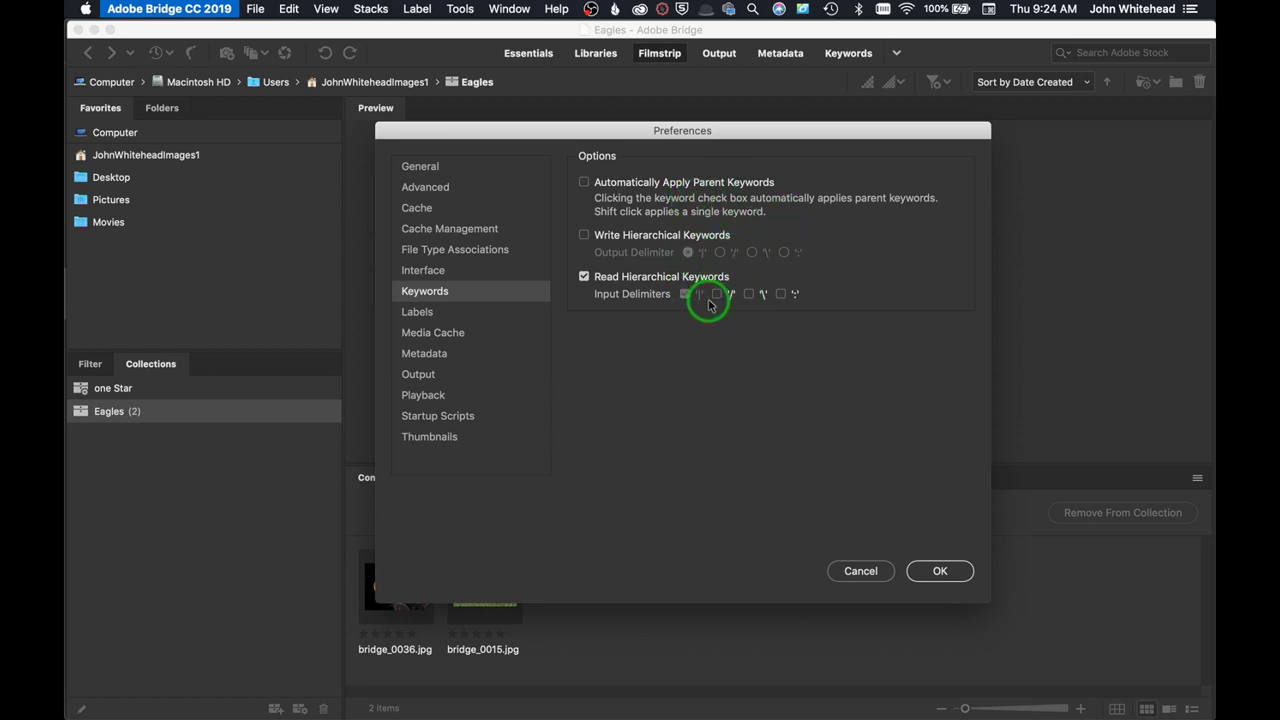
- In Labels preferences, edit the red label name from Selects to Select
left_click(418, 314)
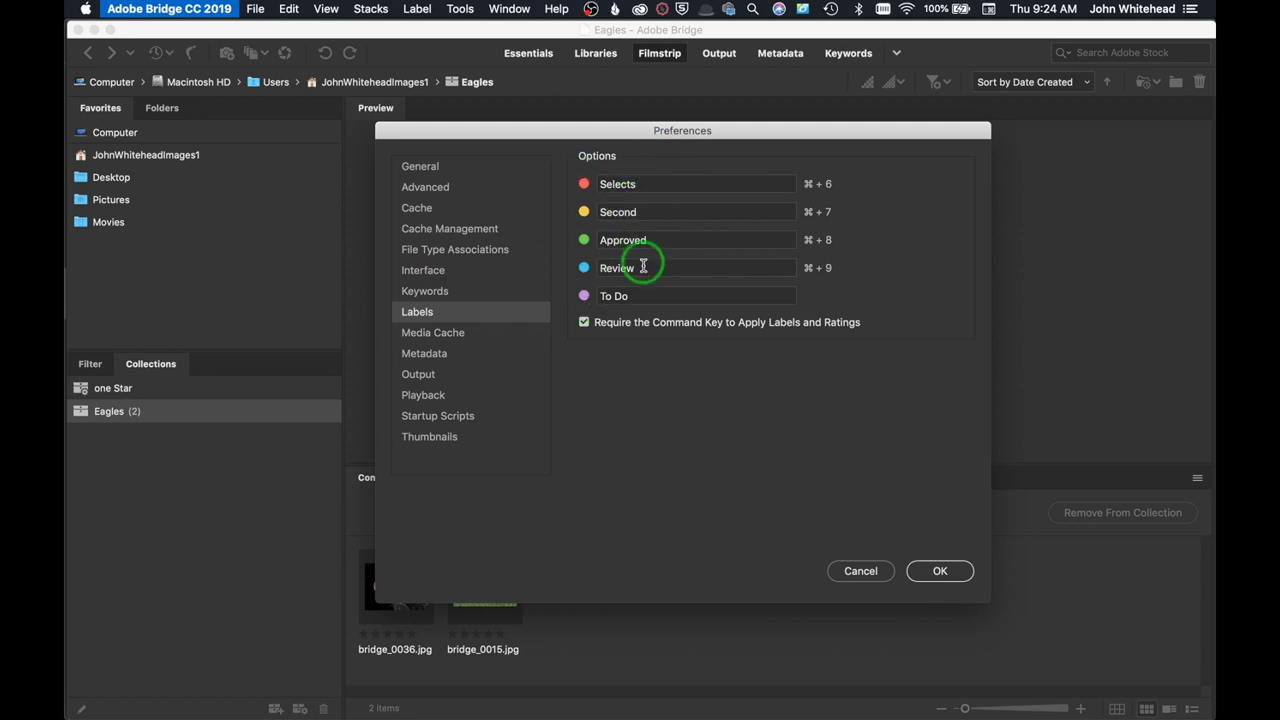
left_click(633, 184)
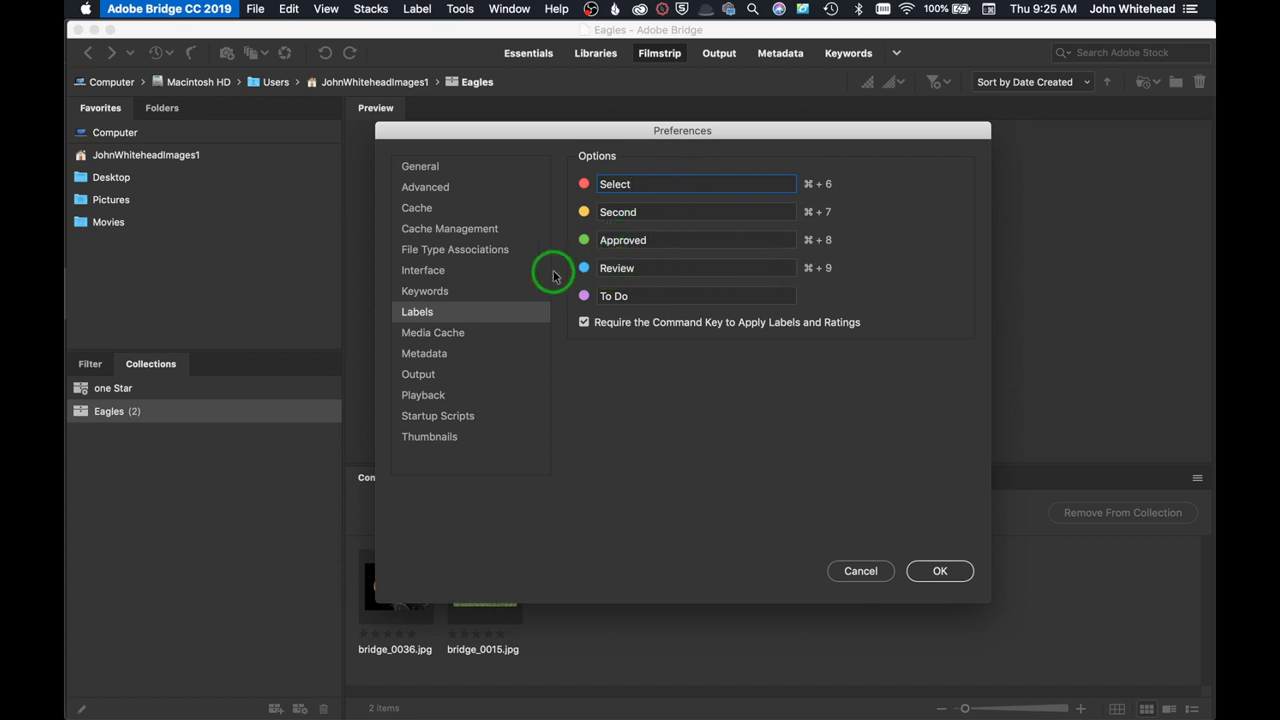
- View the Media Cache settings, then move on to the Metadata preferences
left_click(445, 336)
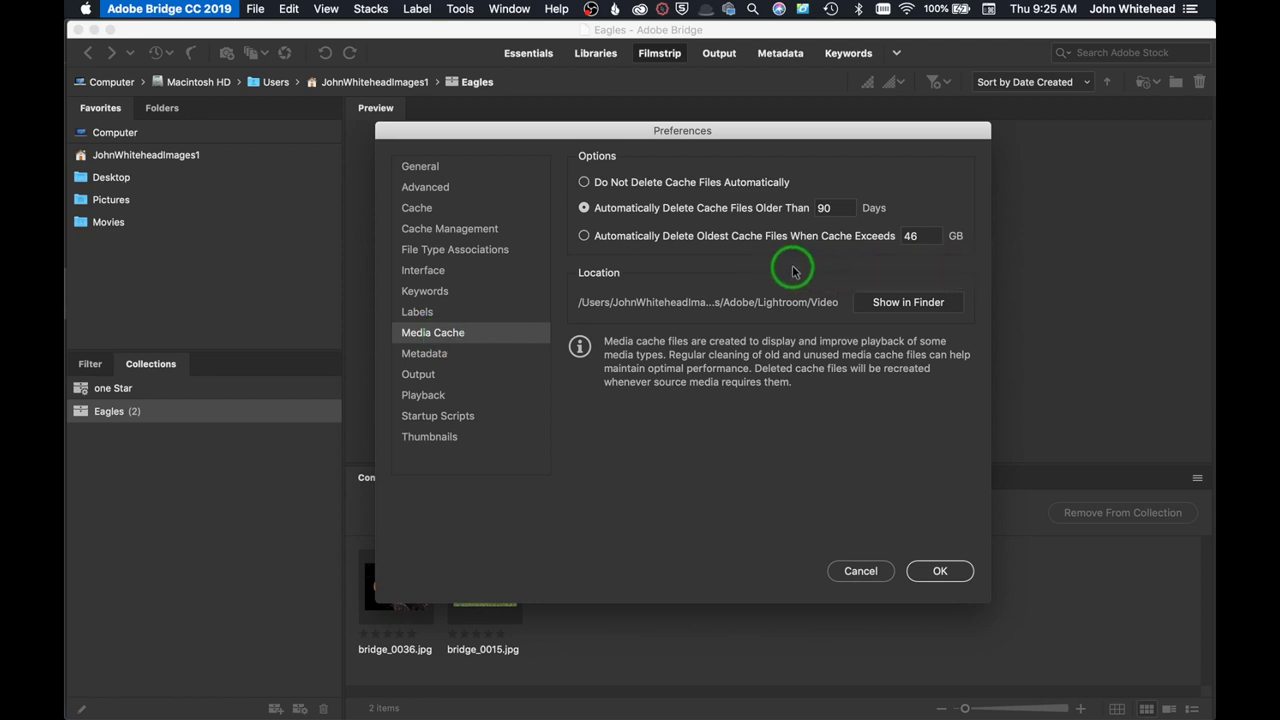
left_click(437, 356)
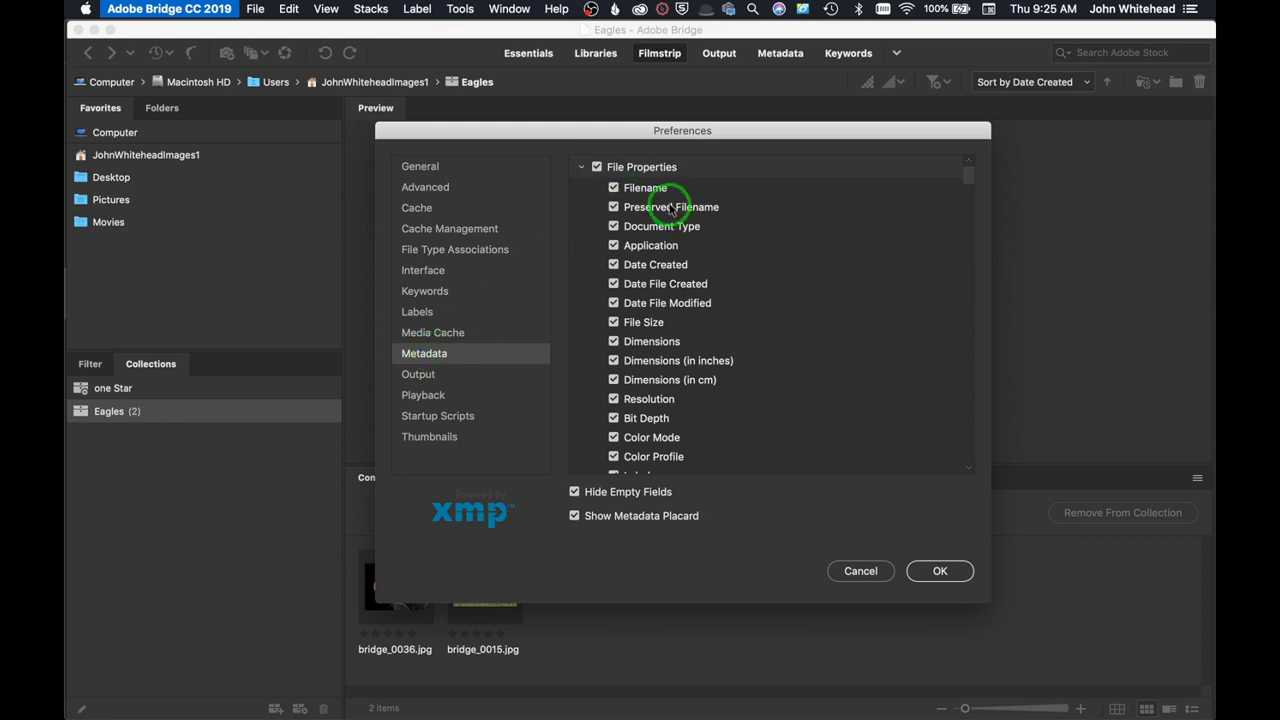
- Uncheck Series Description in the Metadata field list, then go to Output preferences
scroll(660, 265, "down", 15)
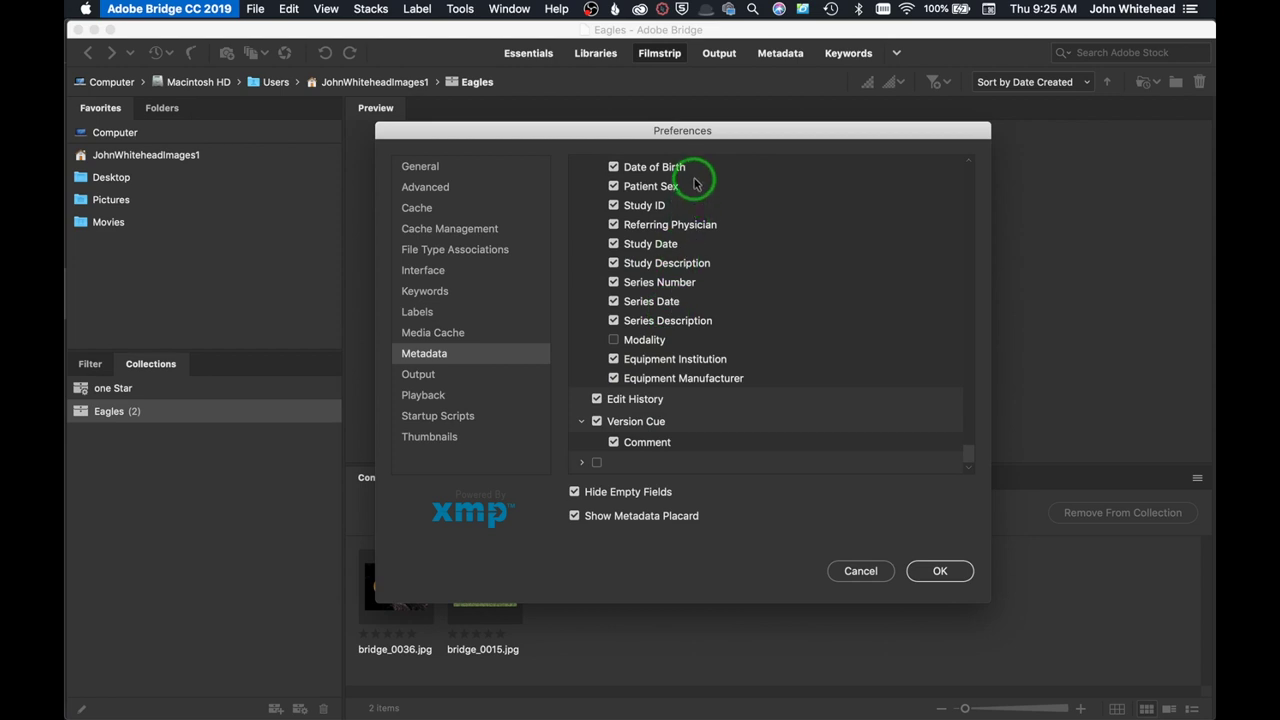
left_click(613, 321)
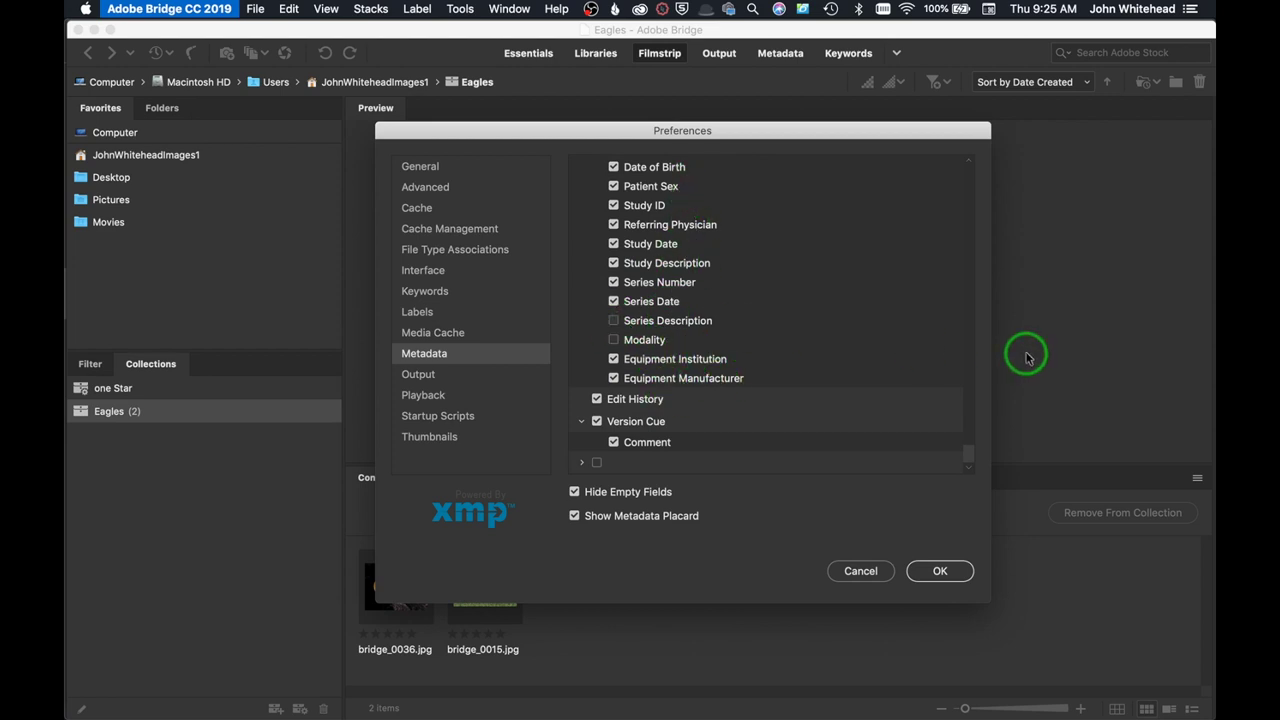
left_click(418, 377)
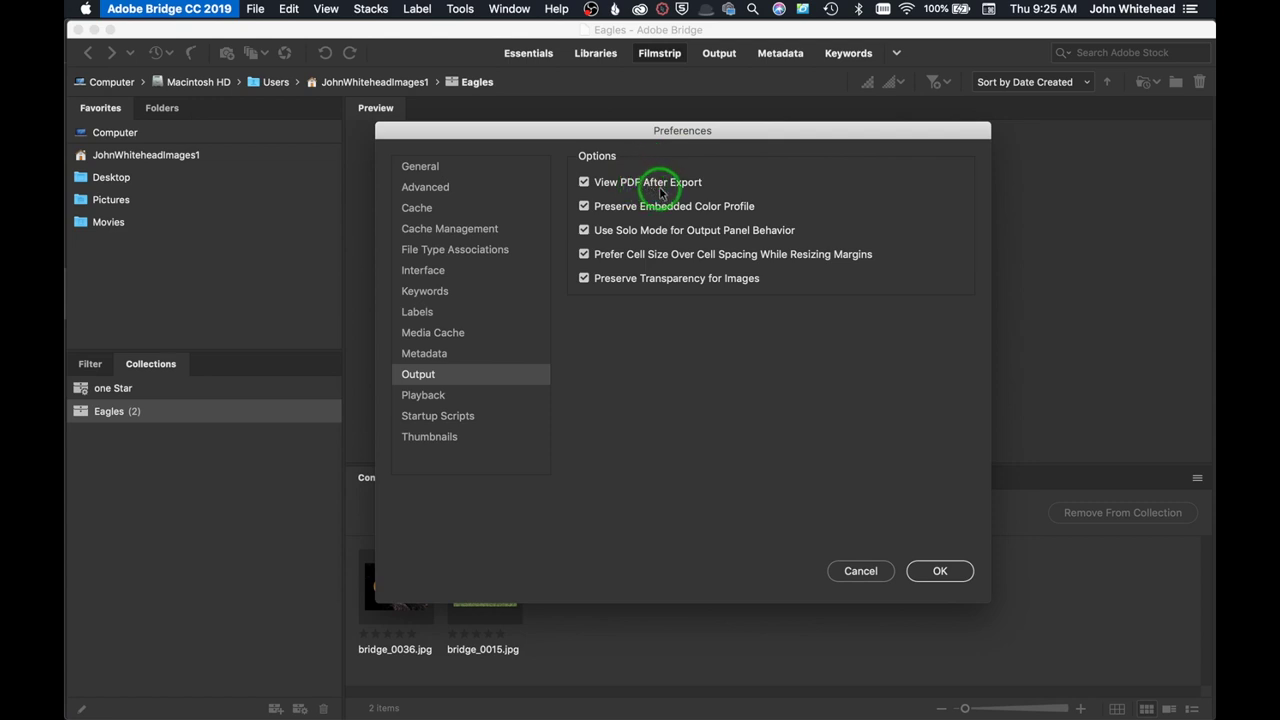
- Uncheck View PDF After Export in Output, keeping Preserve Embedded Color Profile and the rest on
left_click(586, 188)
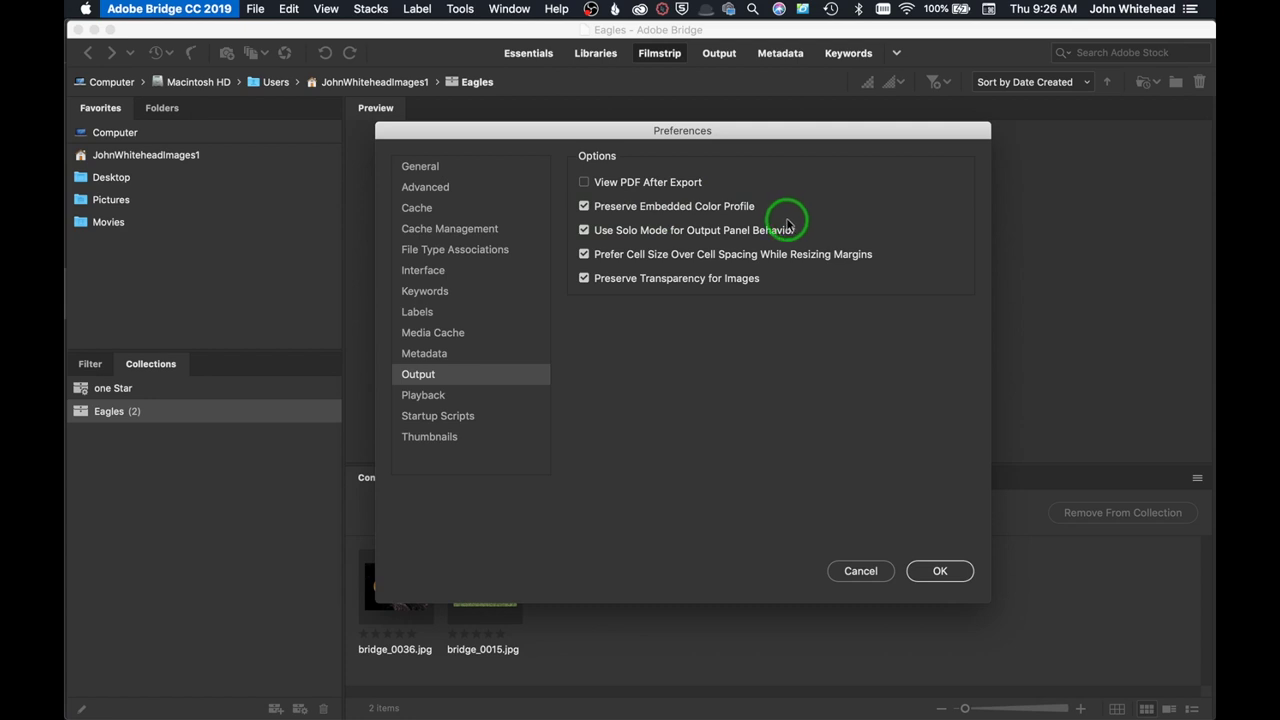
- Change the Playback stack frame rate from 24 to 4 fps, then move on to Startup Scripts
left_click(418, 398)
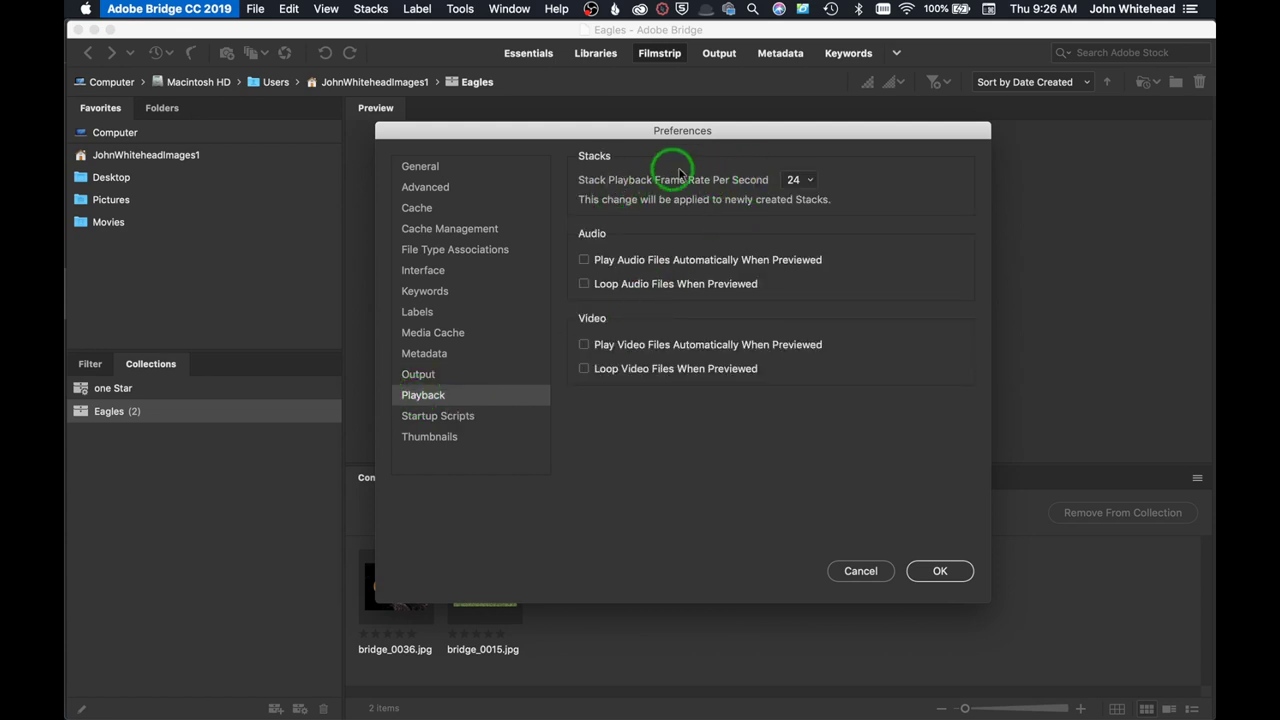
left_click(803, 187)
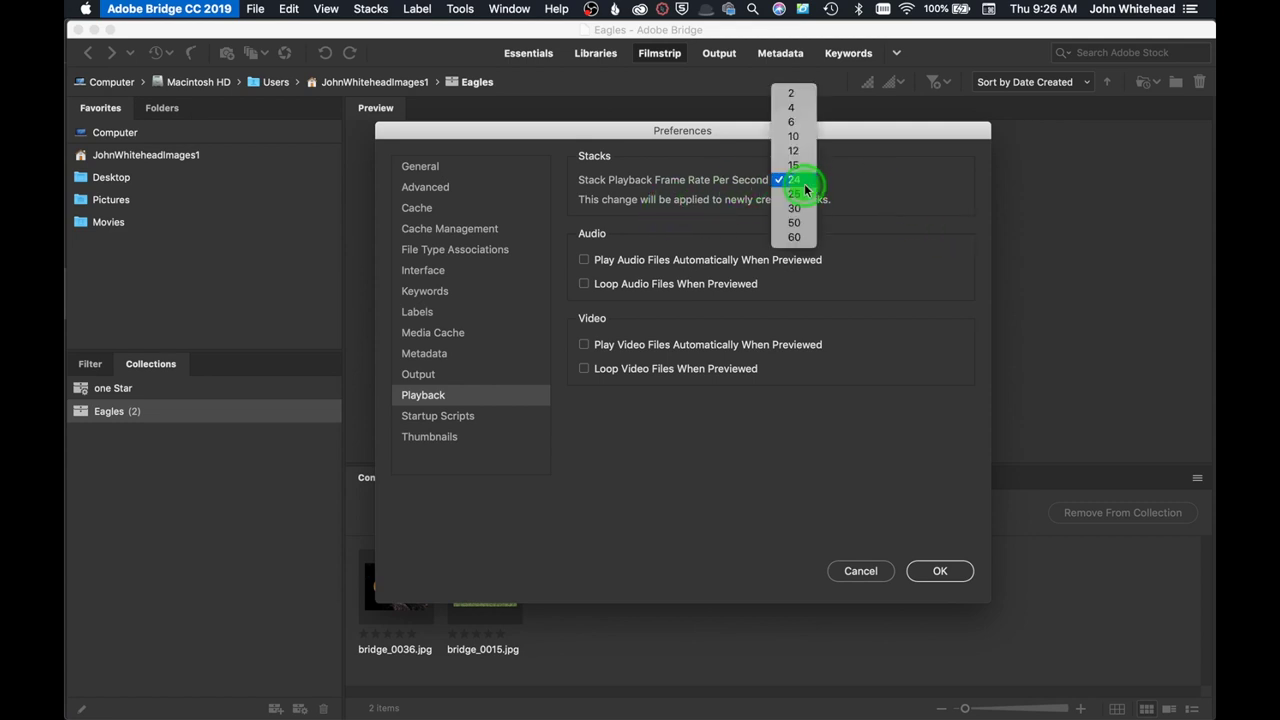
left_click(802, 106)
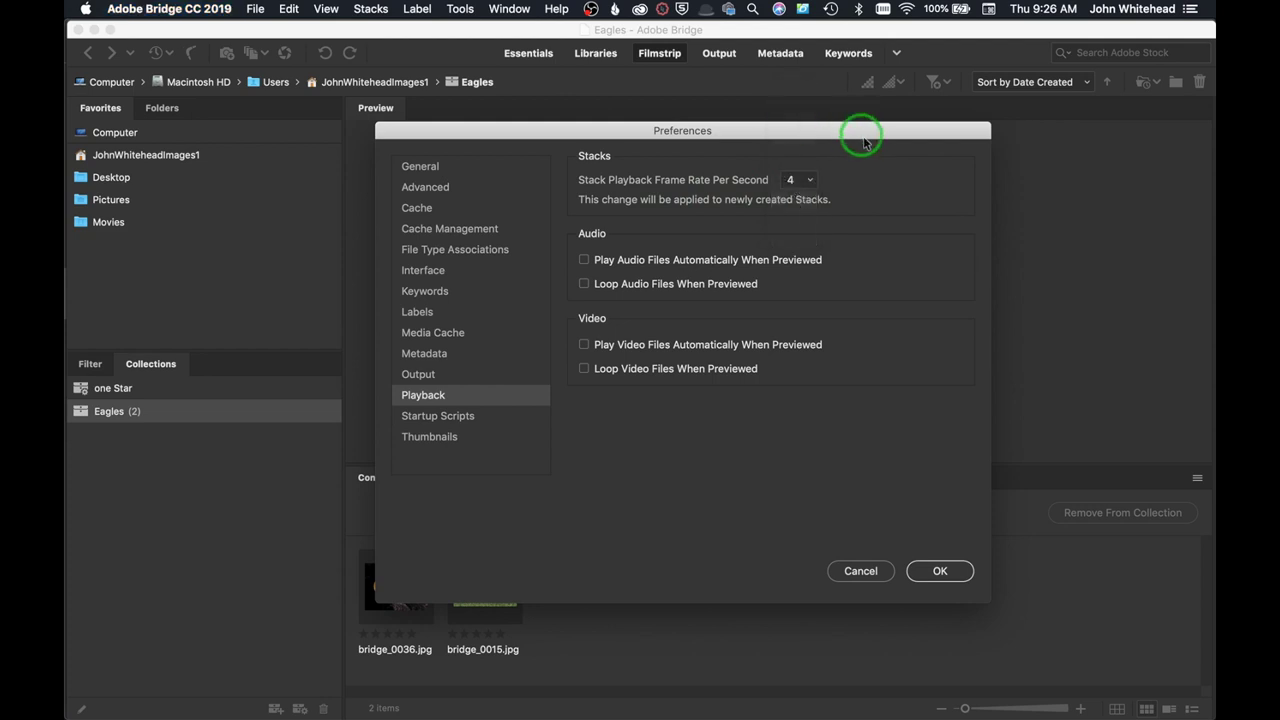
left_click(461, 418)
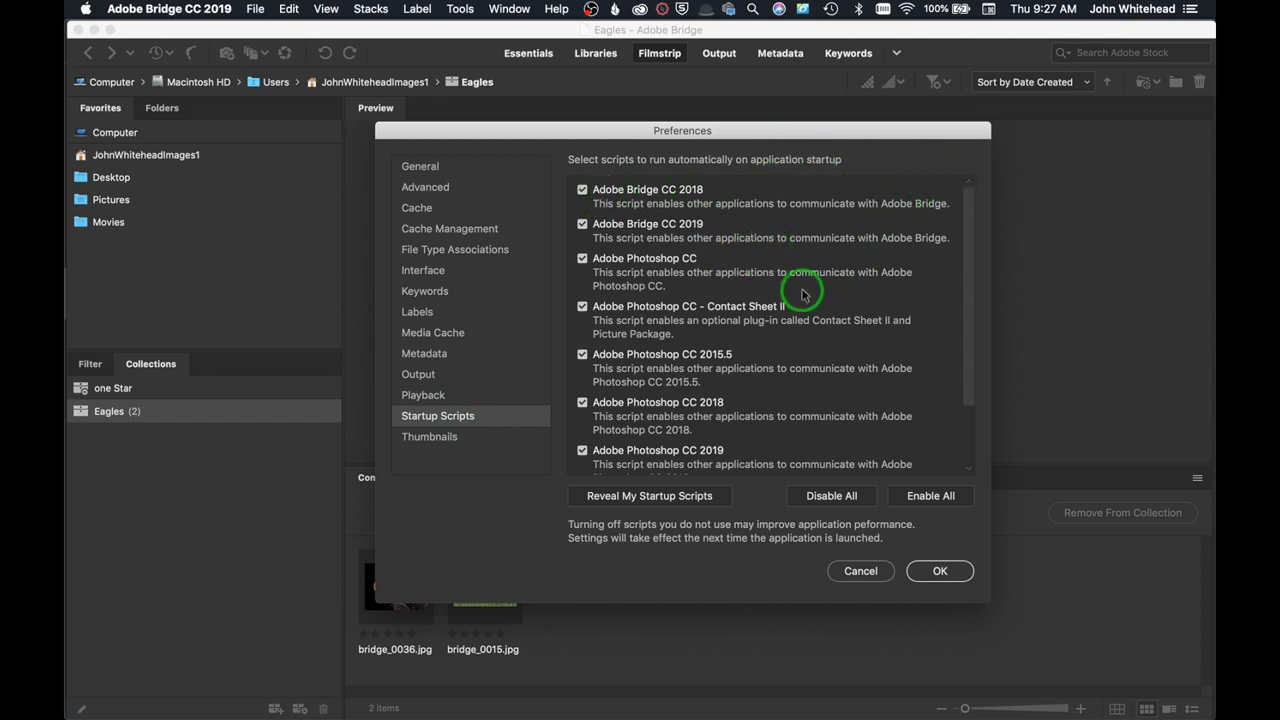
- Leave Startup Scripts unchanged and switch to the Thumbnails preferences
left_click(428, 441)
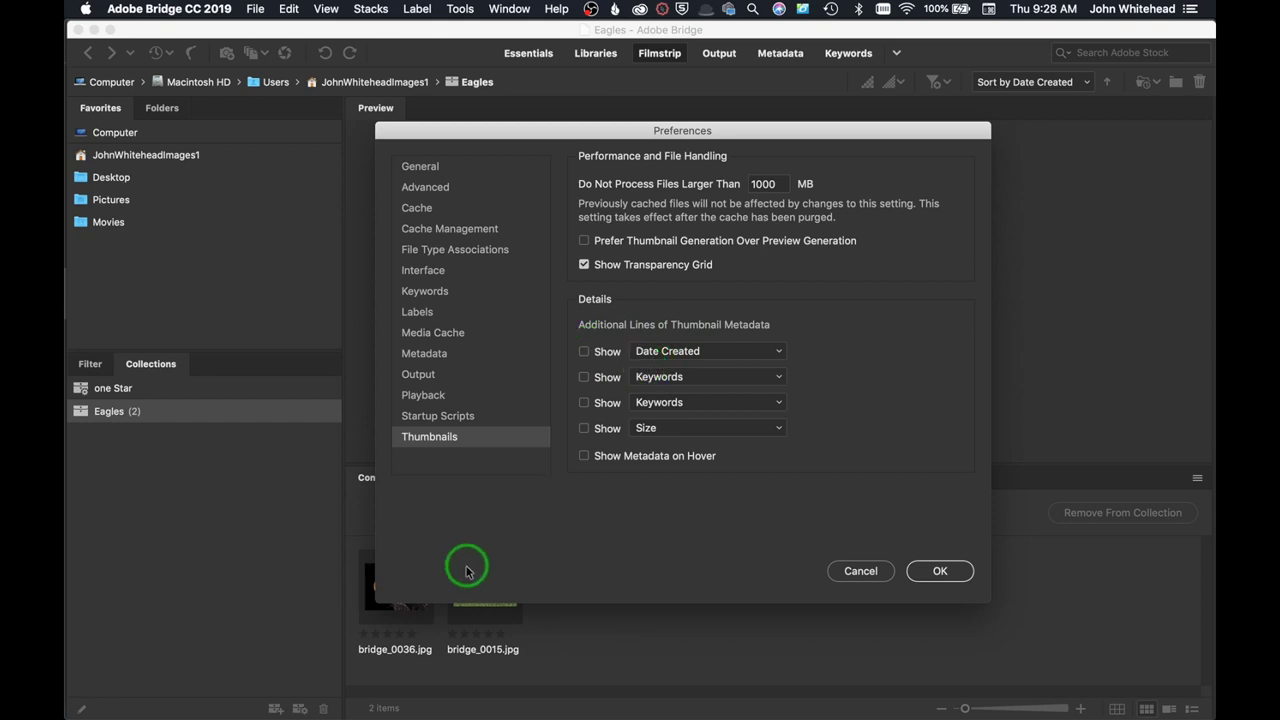
left_click(584, 351)
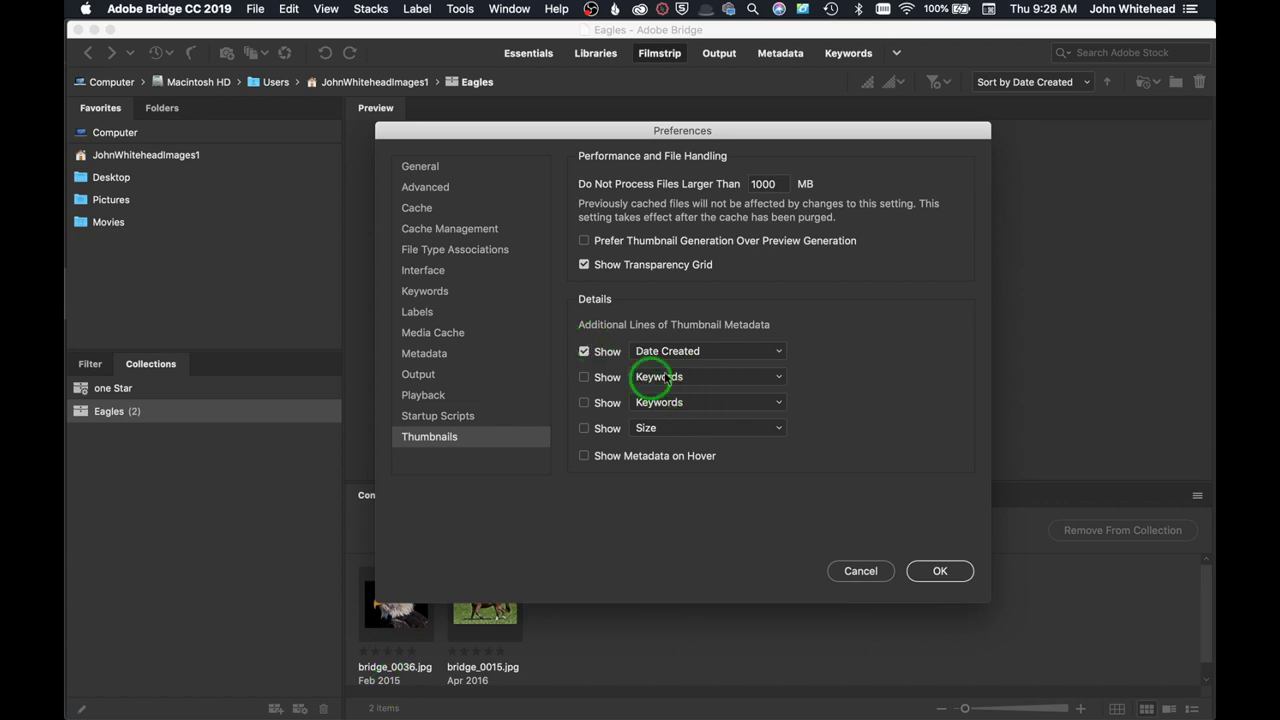
- Set the first thumbnail metadata line to Size, leaving Show Metadata on Hover off
left_click(710, 351)
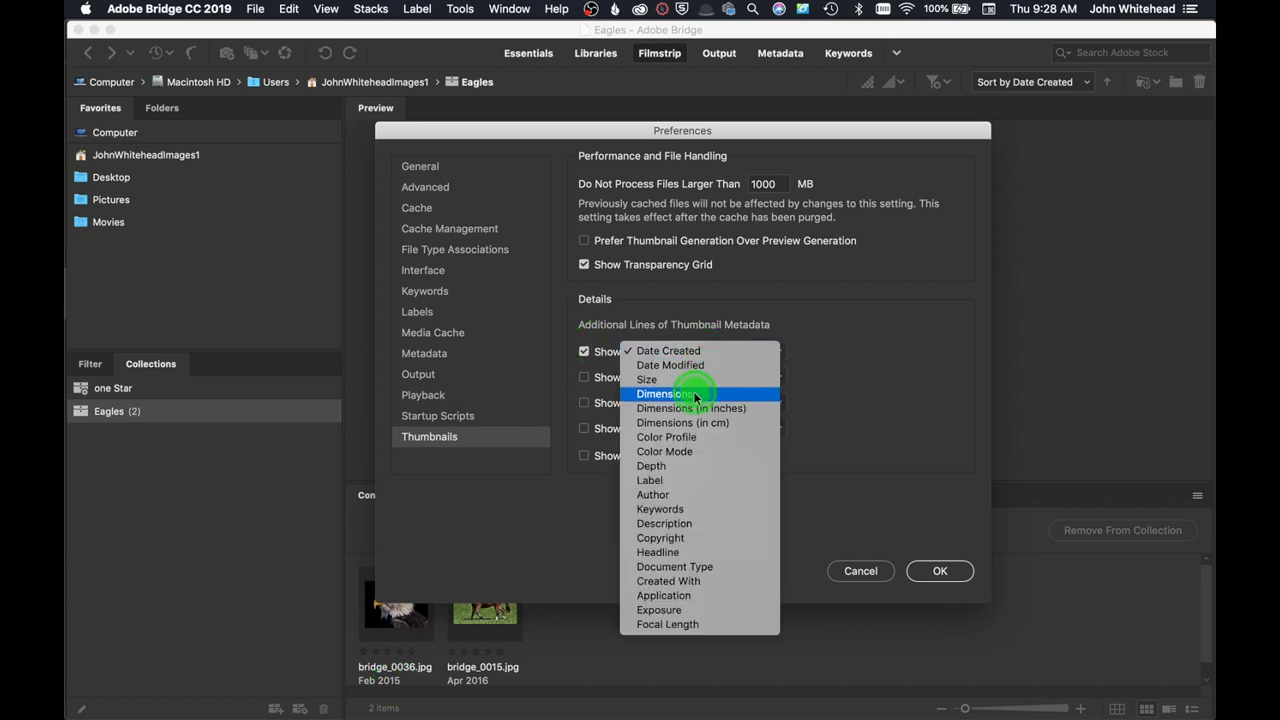
left_click(693, 379)
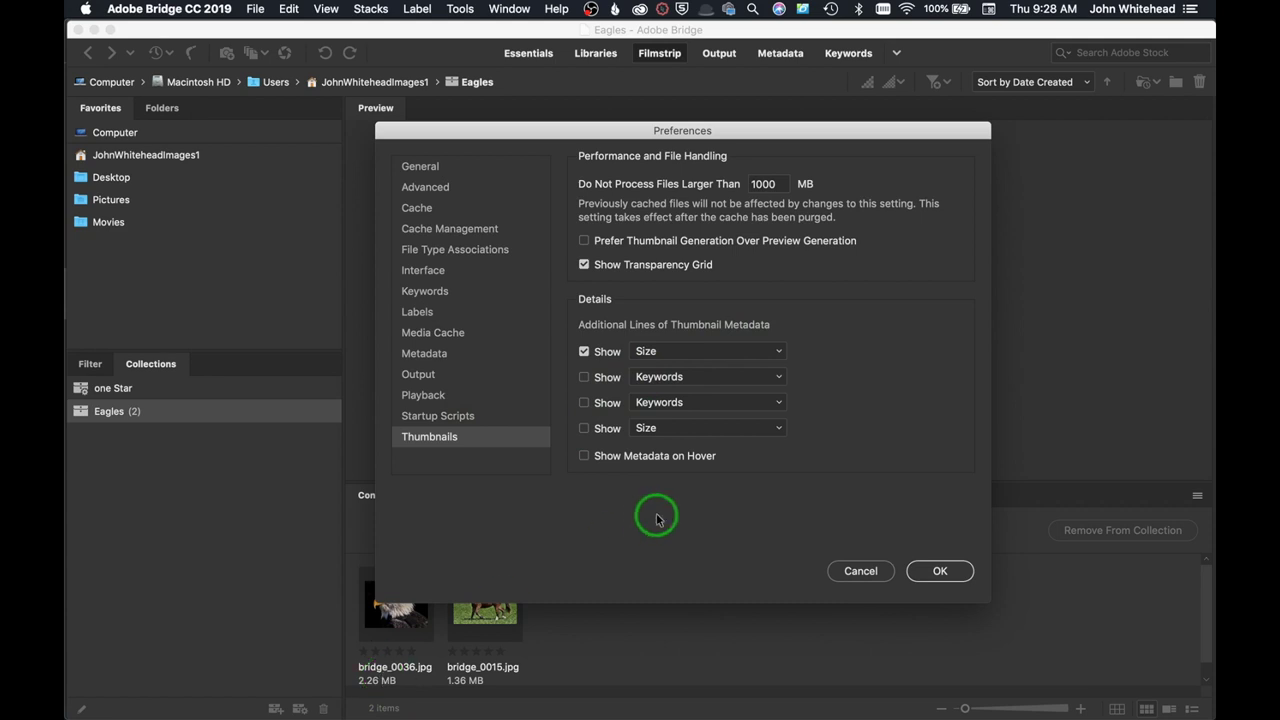
left_click(584, 455)
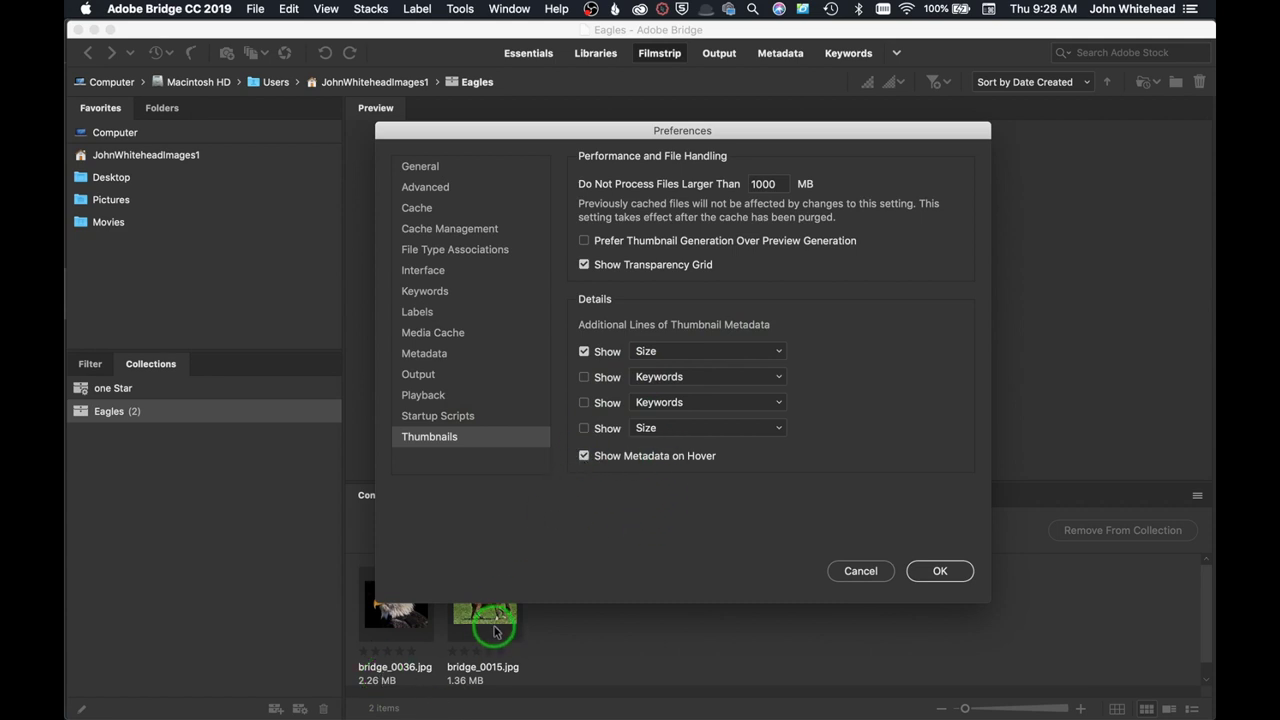
left_click(584, 455)
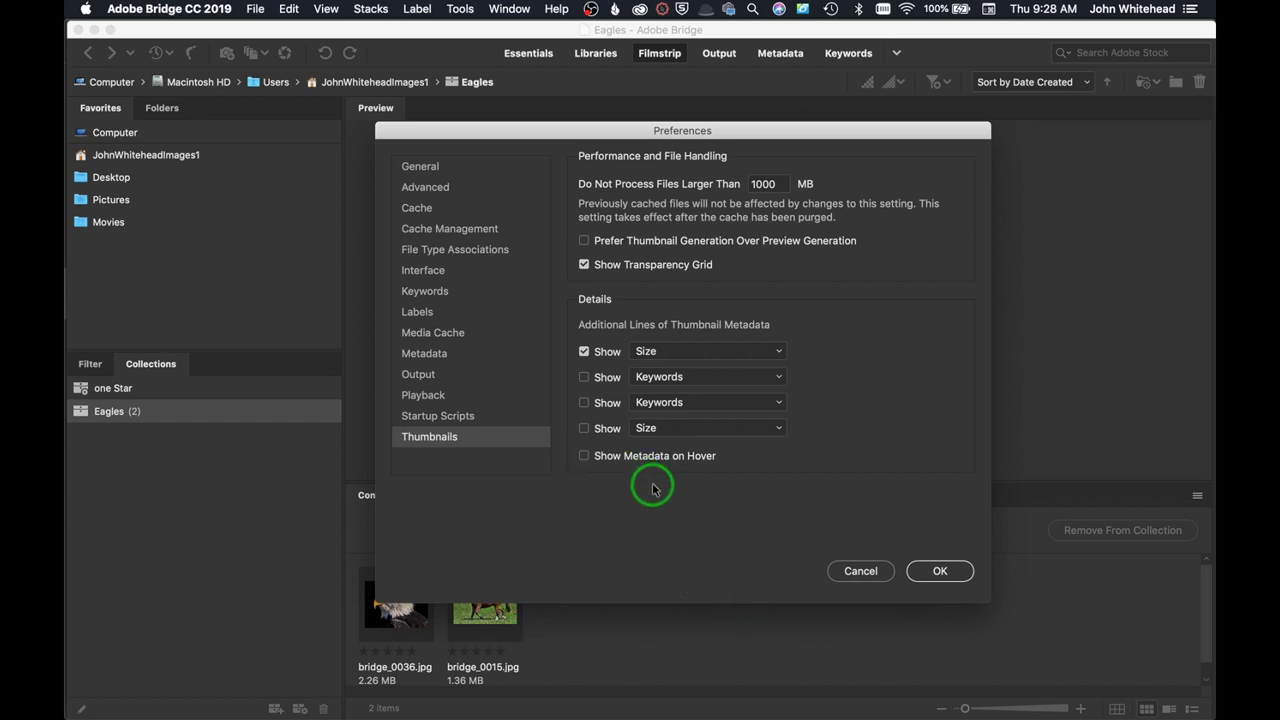